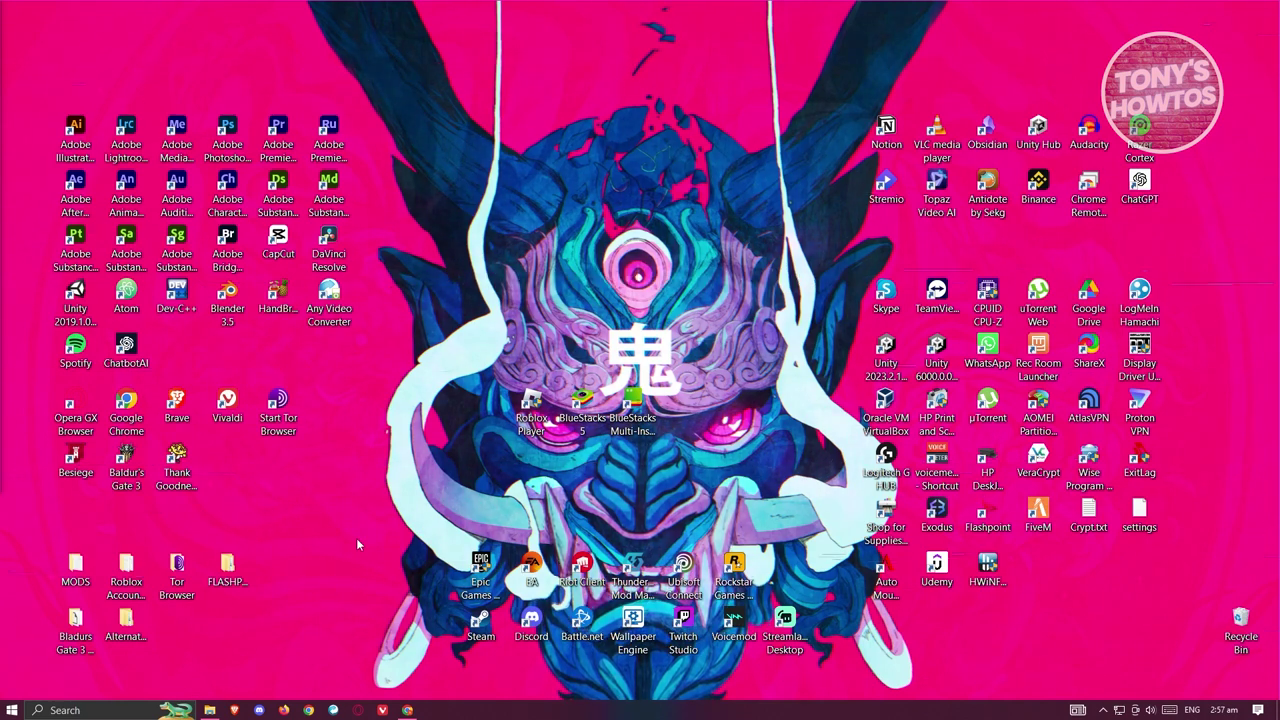
Step: In Chrome, look over the PC Equalizer and WinRAR download tabs, then return to Equalizer APO's page
click(408, 709)
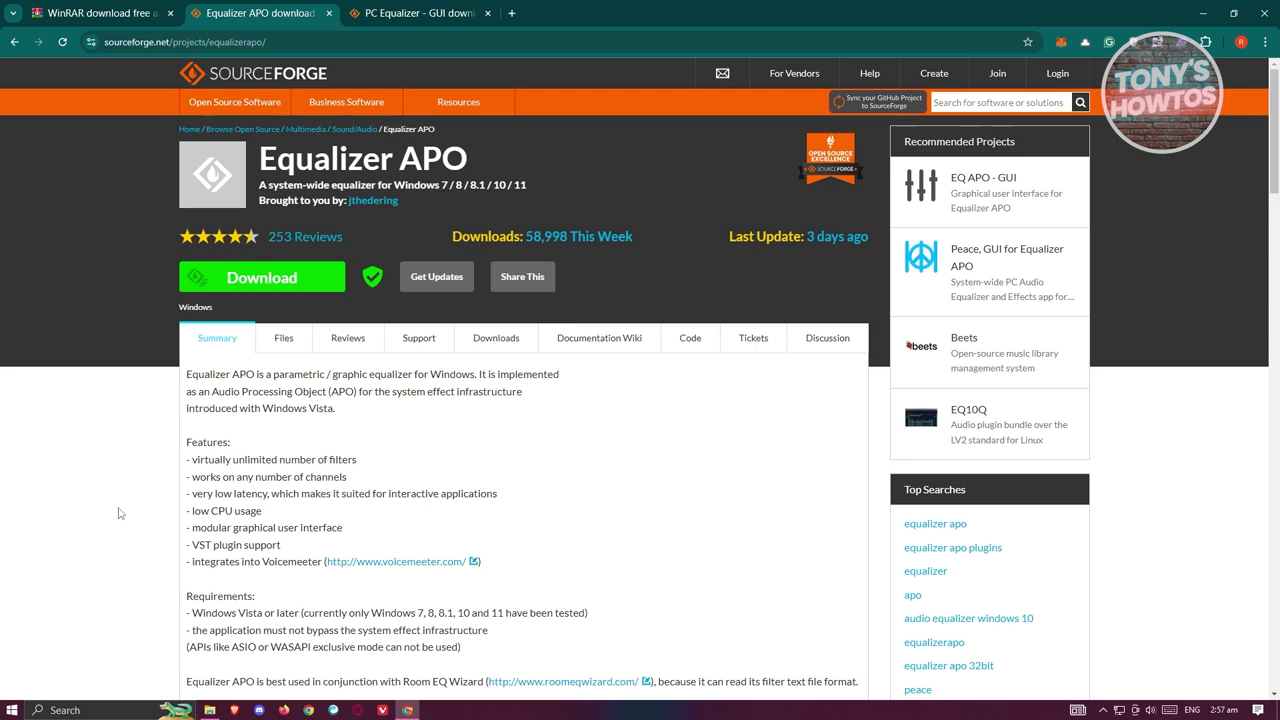
click(455, 12)
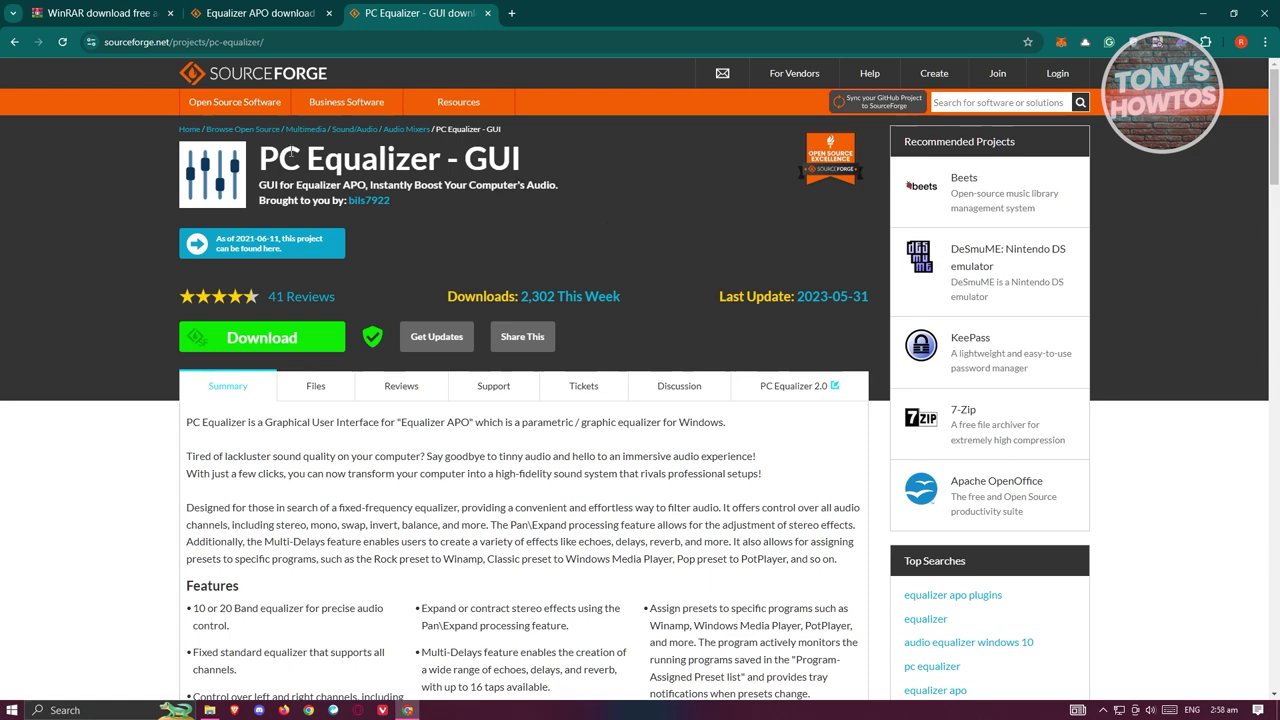
click(118, 12)
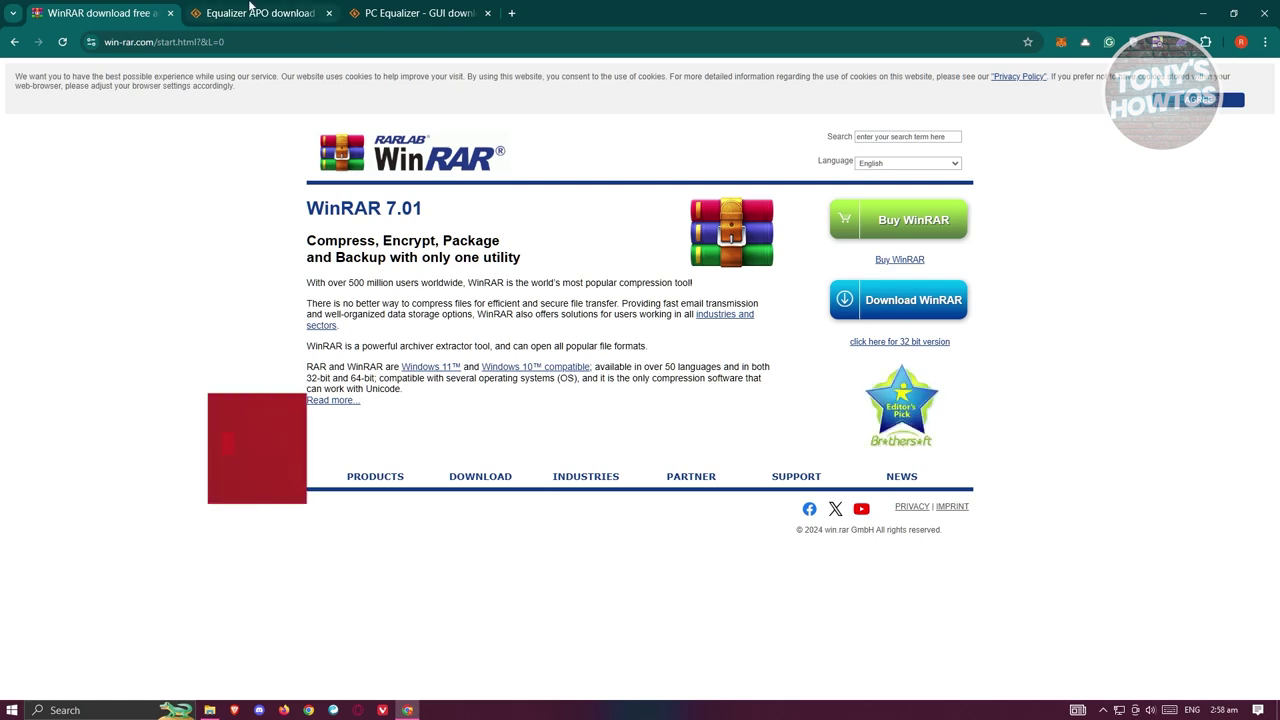
click(251, 13)
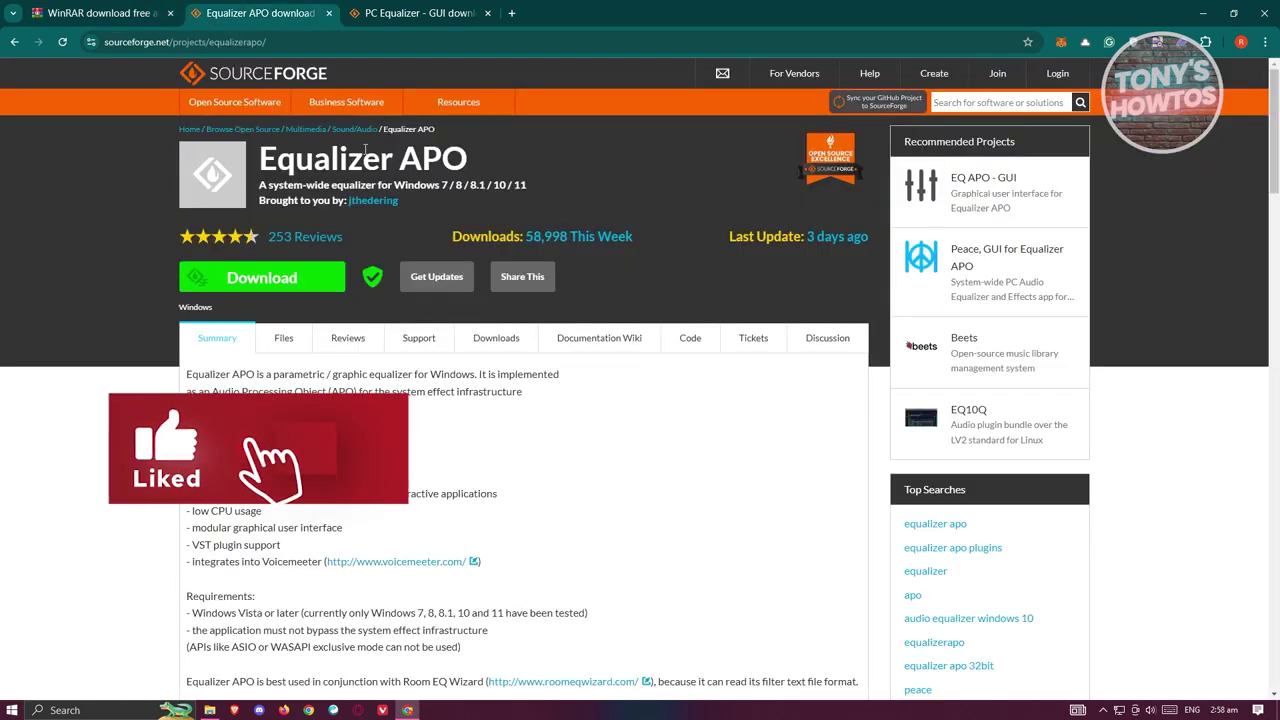
Step: Download EqualizerAPO64-1.3.2.exe and PC Equalizer Free v1.3.3.3 Portable.rar, then show them in the Downloads folder
click(262, 277)
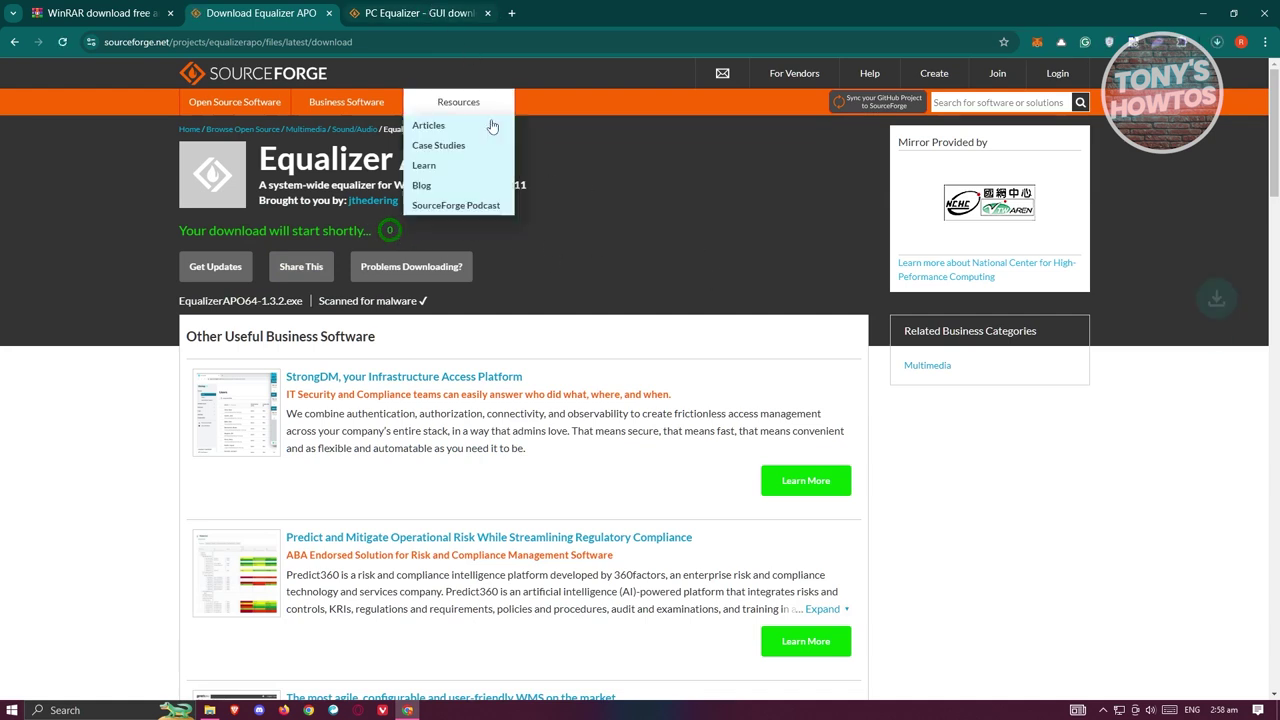
click(445, 13)
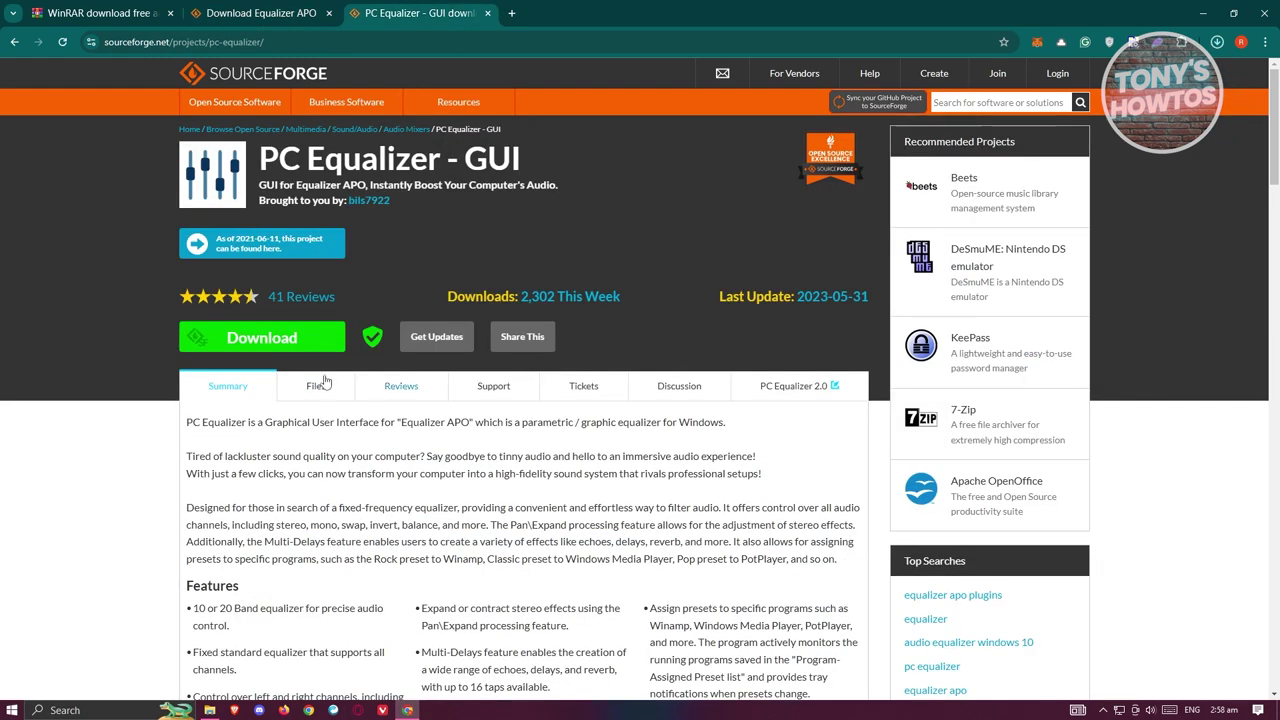
click(266, 339)
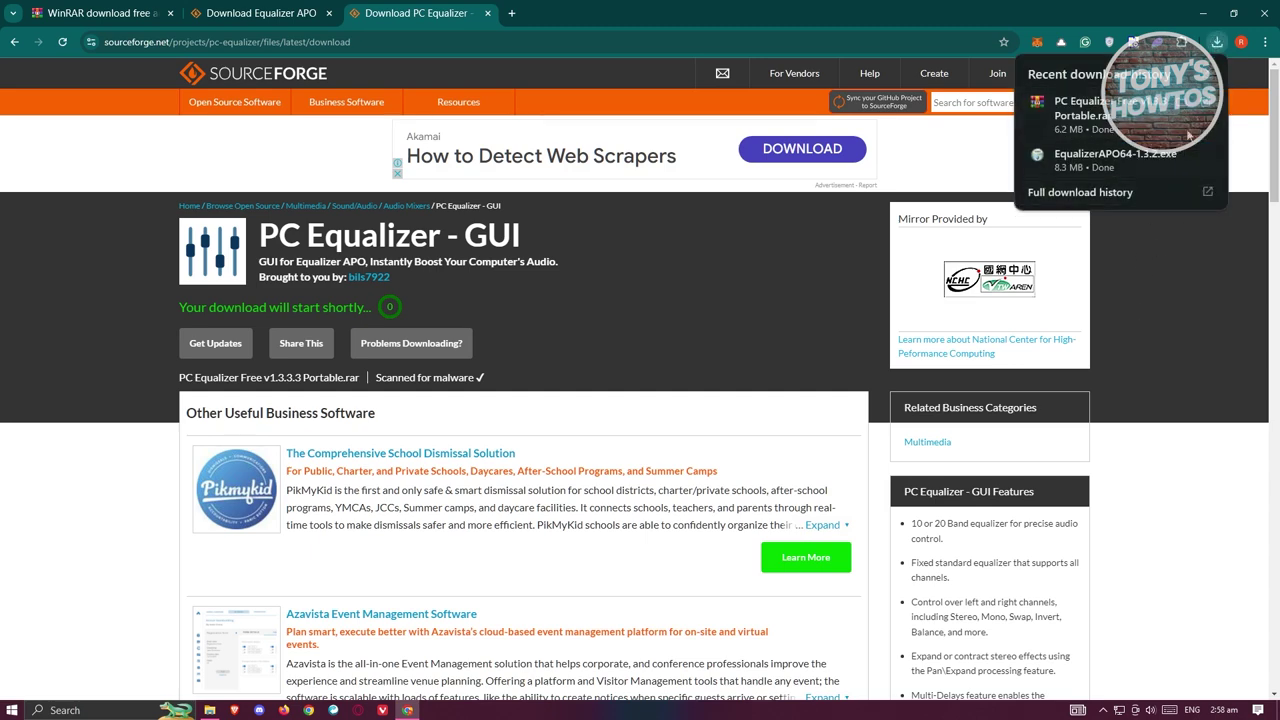
click(1205, 107)
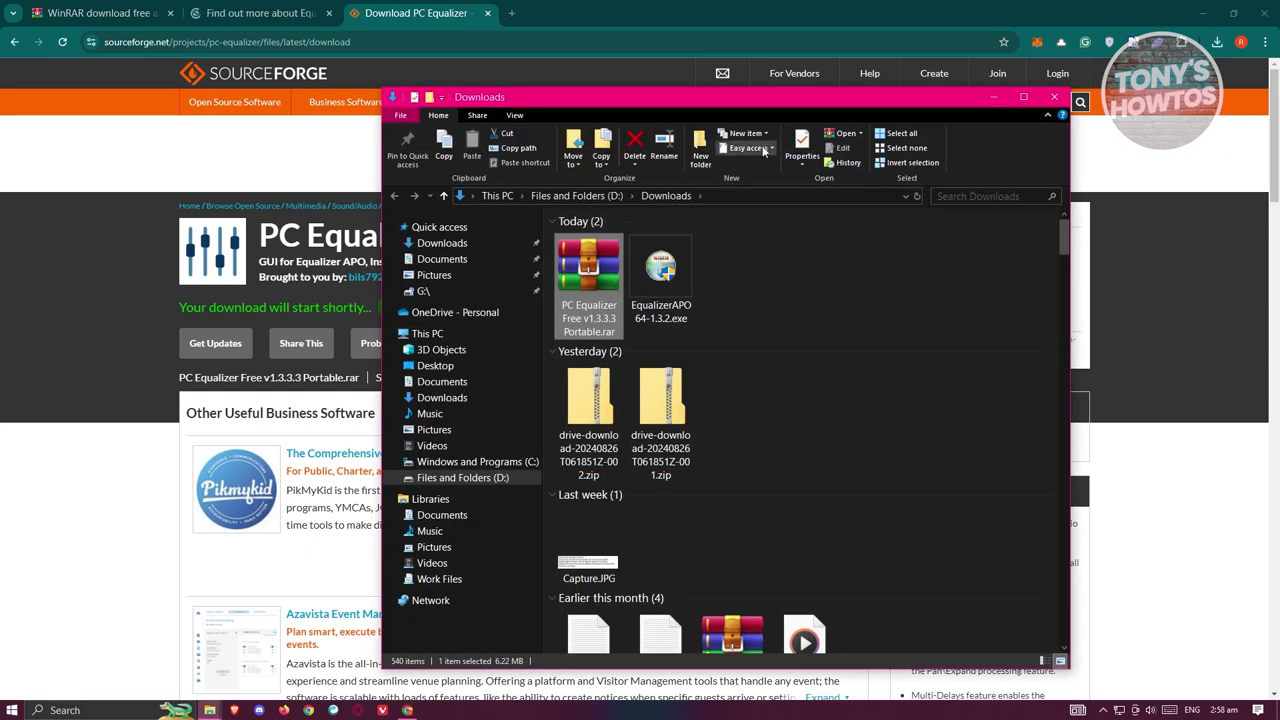
Step: Run the Equalizer APO 1.3.2 installer with default folders, then tick Output A1 as the playback device
drag(789, 103, 533, 93)
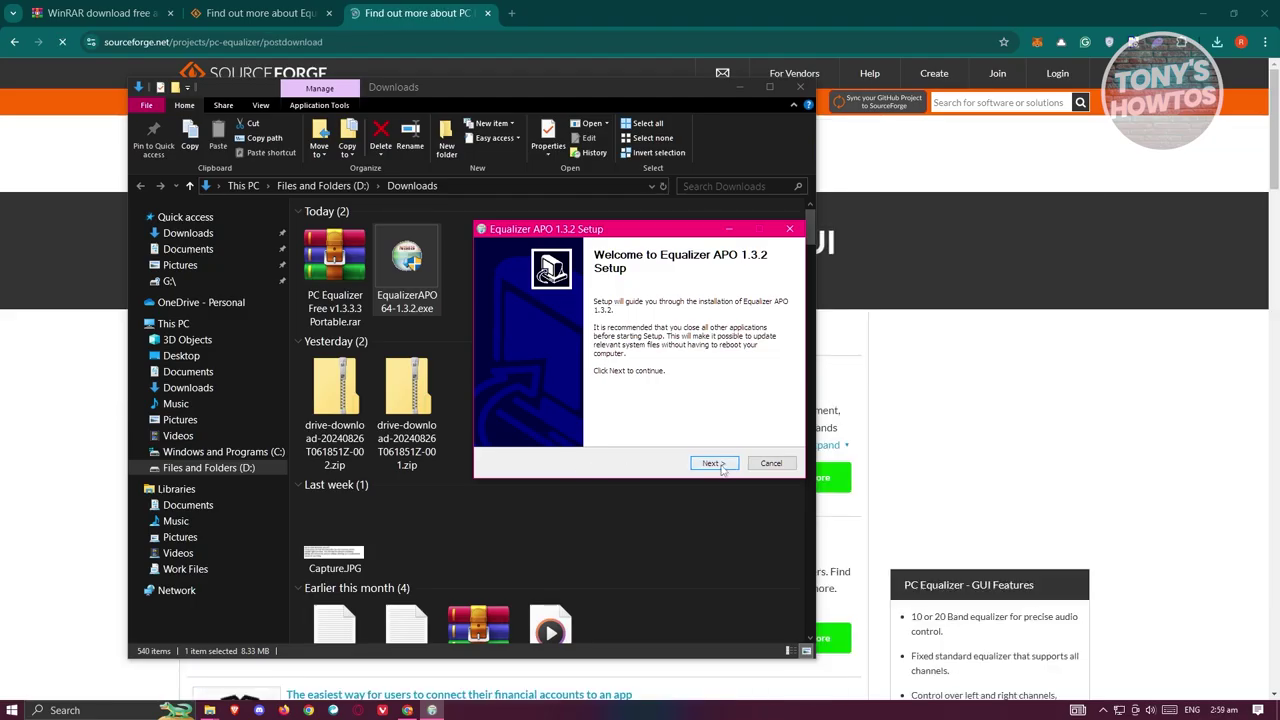
click(718, 465)
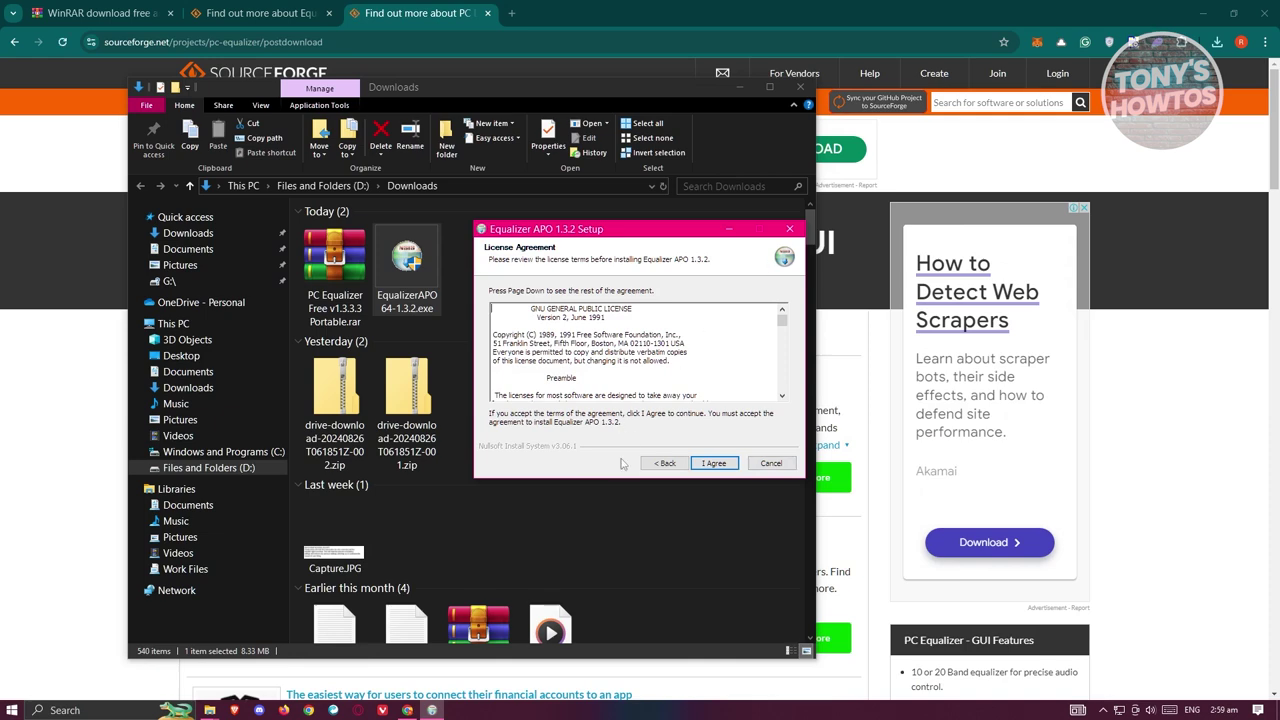
scroll(634, 350, down, 12)
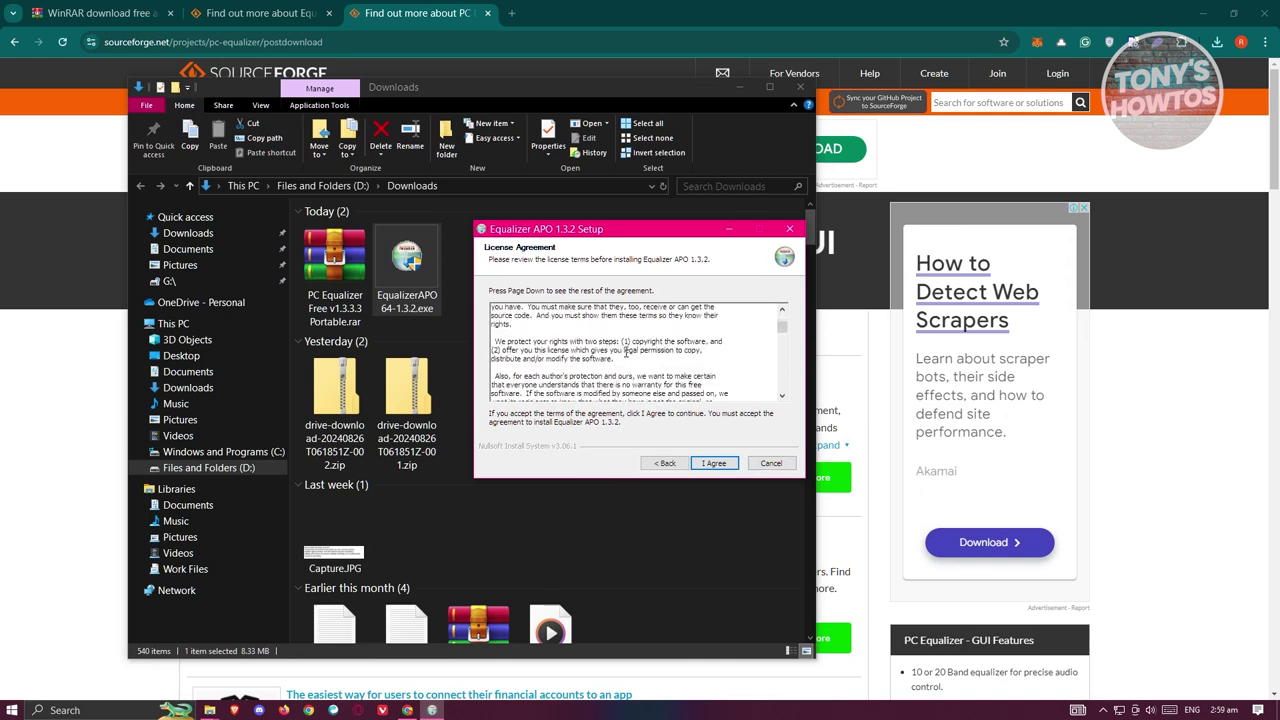
scroll(634, 376, down, 4)
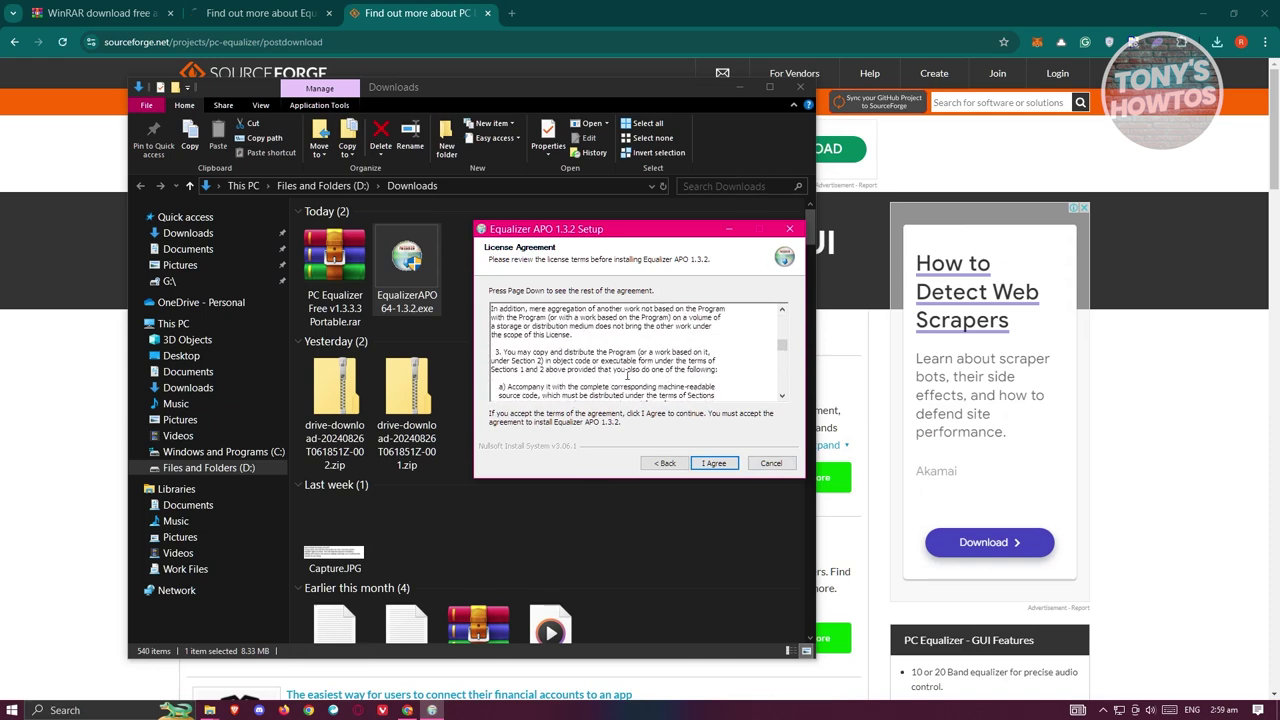
click(713, 463)
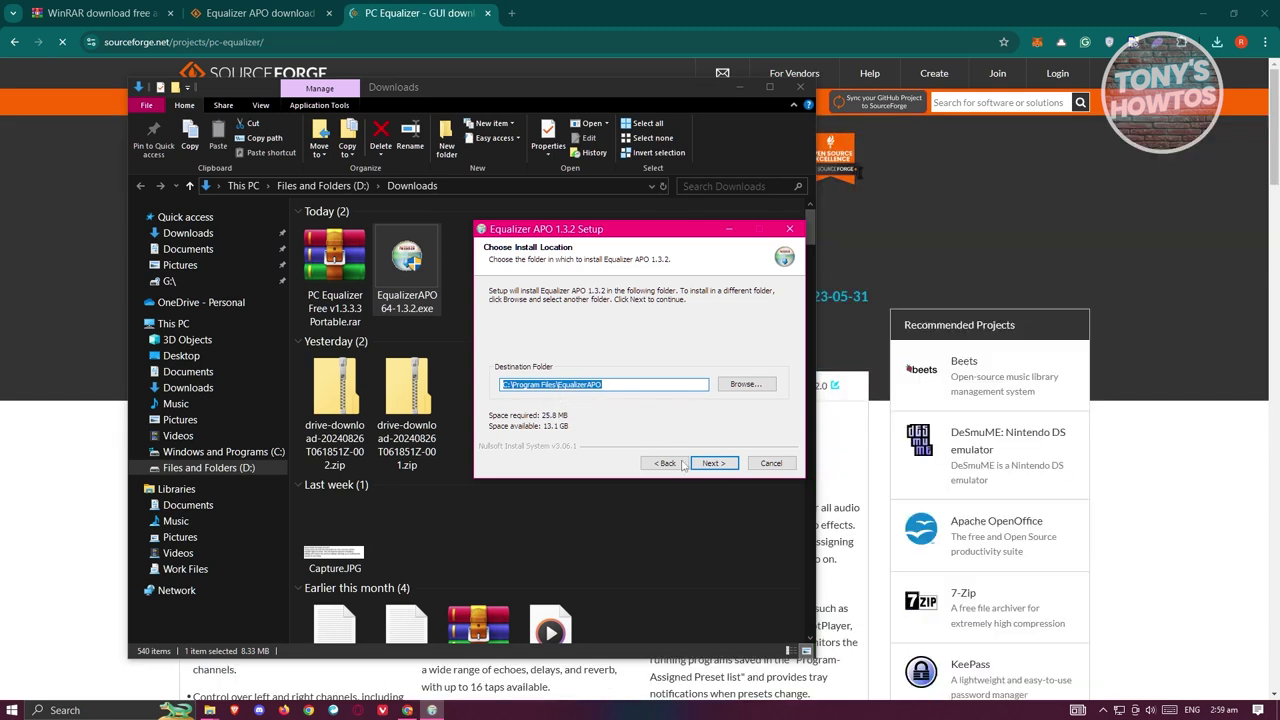
click(714, 463)
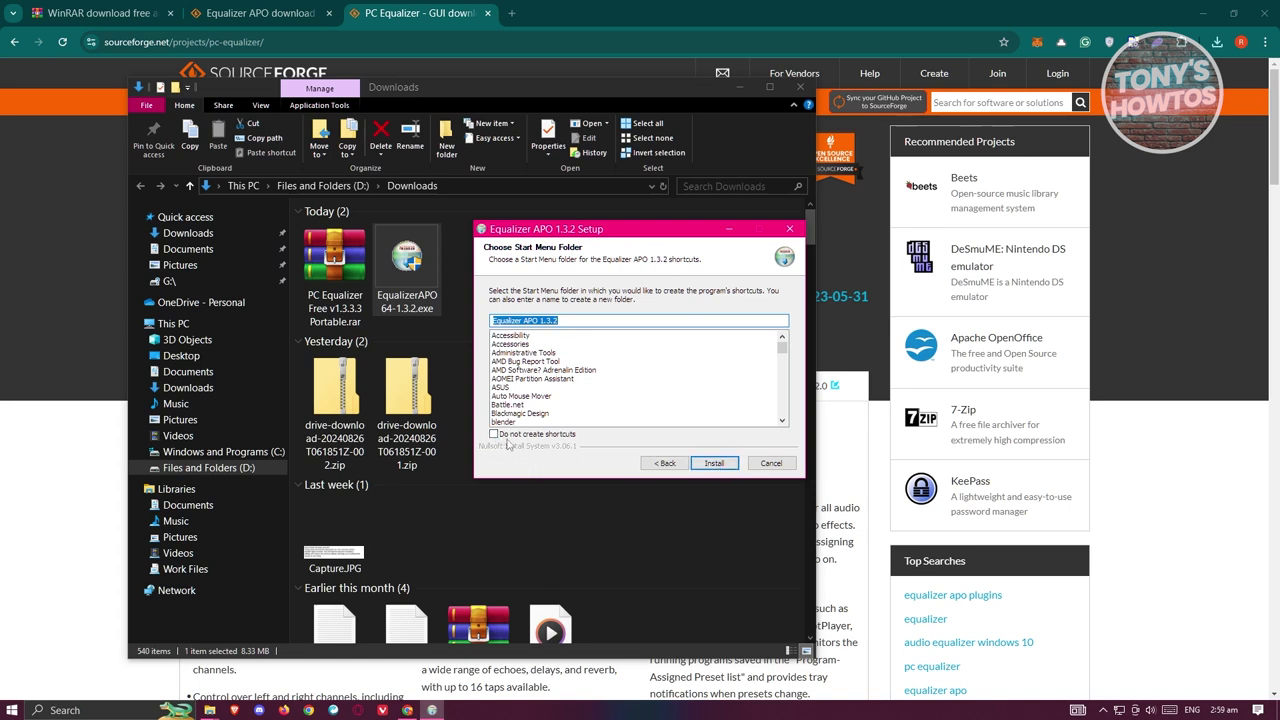
click(728, 464)
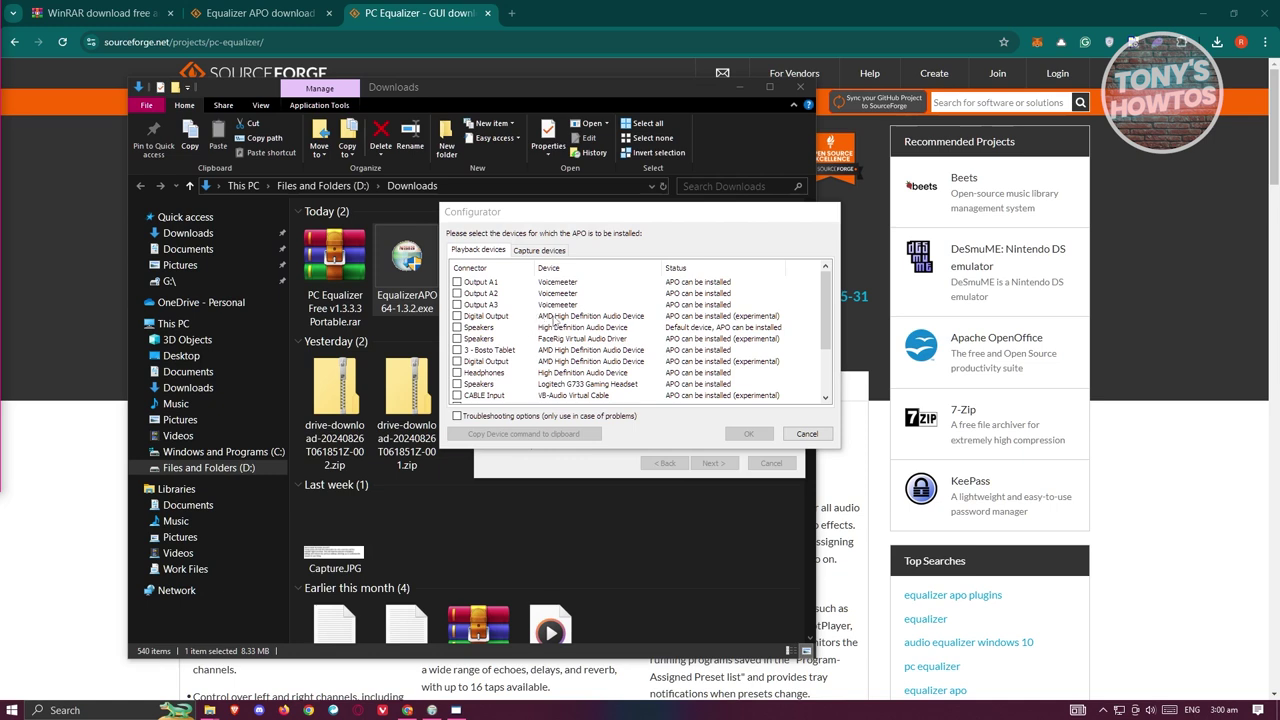
click(457, 282)
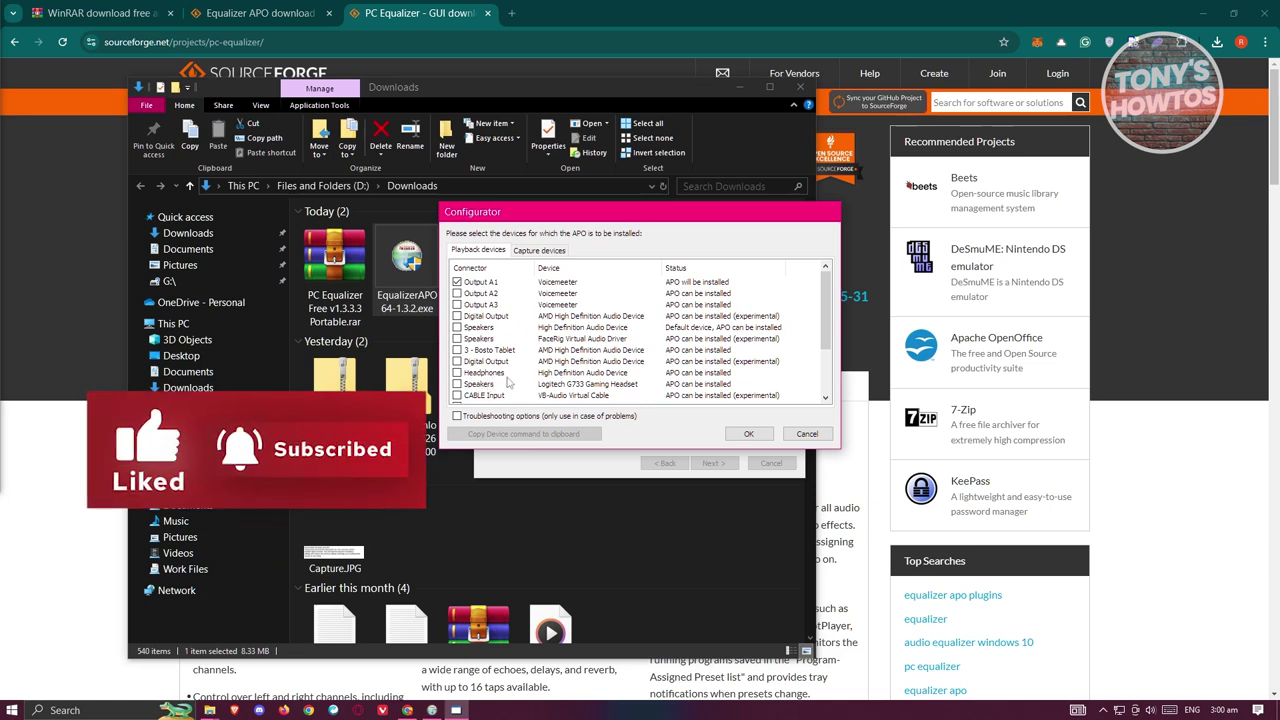
Step: Confirm Output A1 in the Configurator, dismiss the info note, and finish the Equalizer APO setup
click(753, 438)
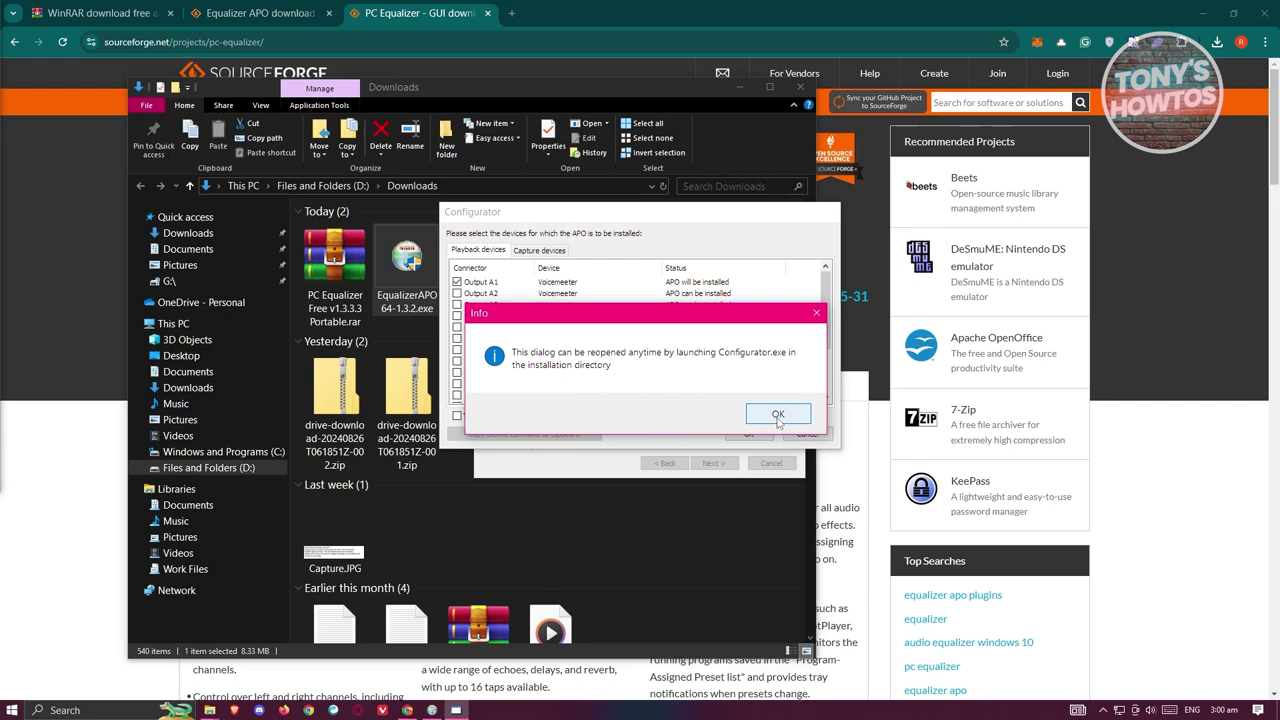
click(778, 416)
click(740, 435)
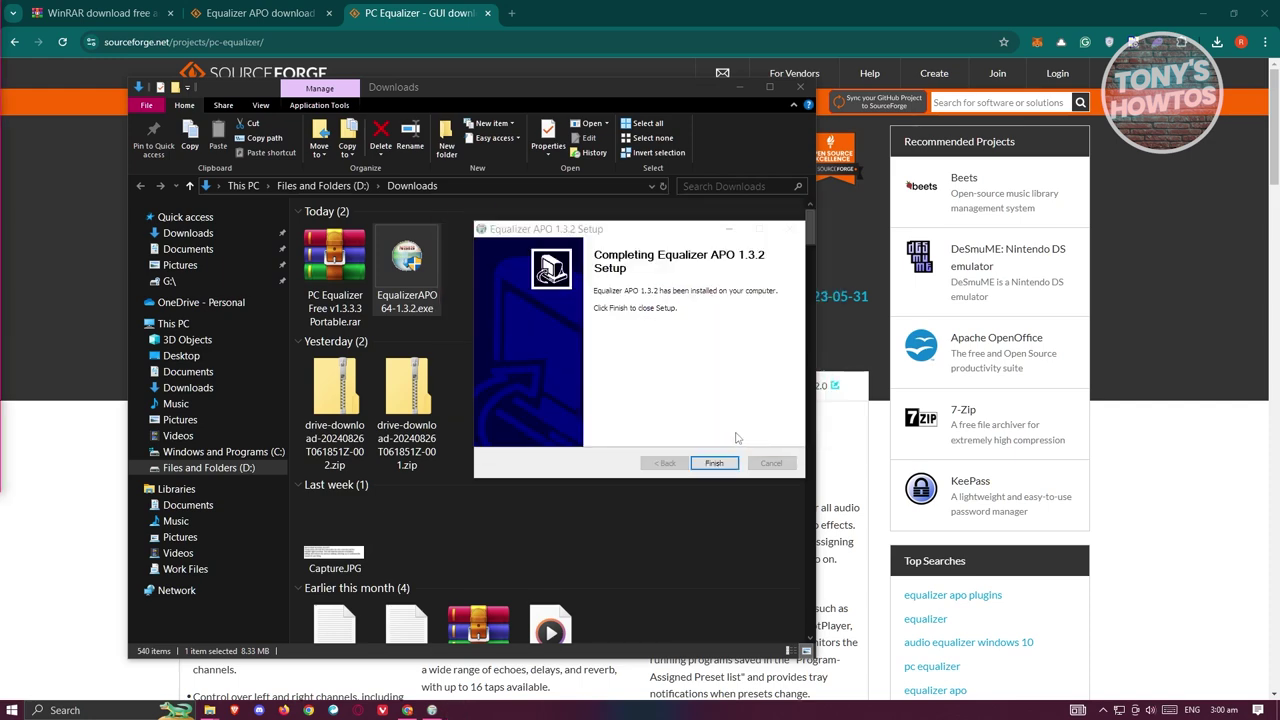
click(716, 464)
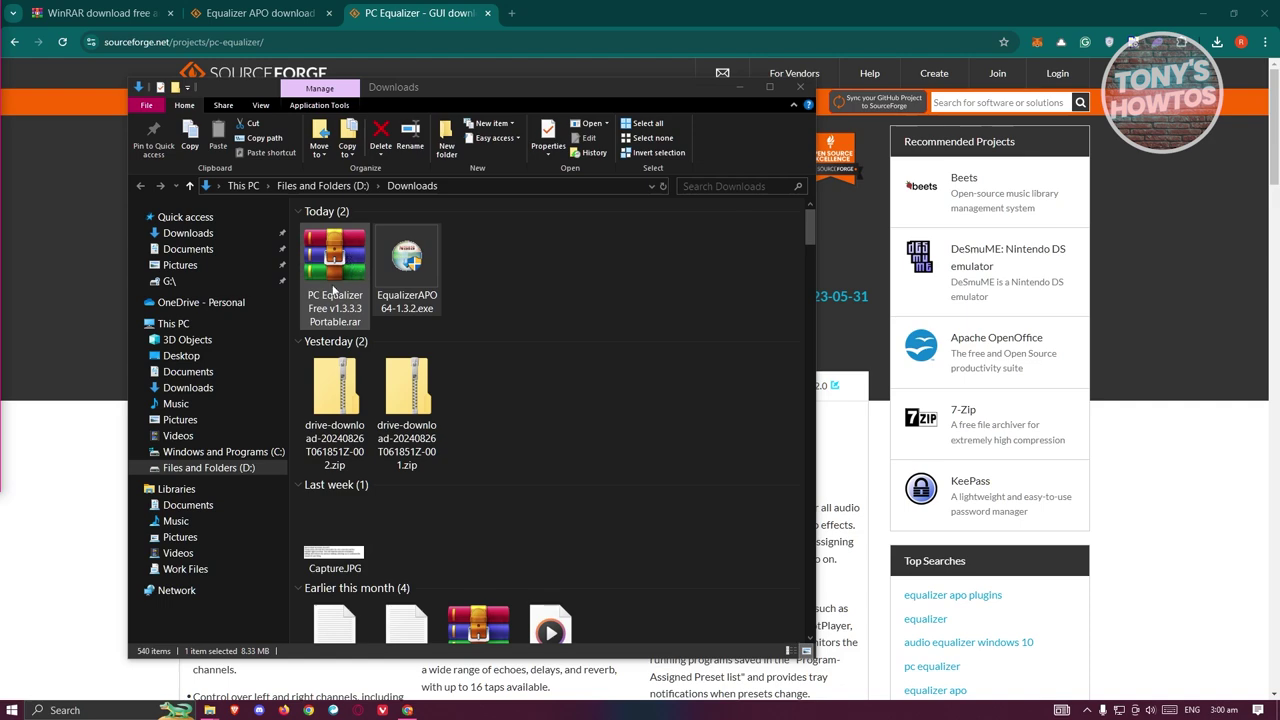
Step: Open the PC Equalizer .rar in WinRAR and drag the PC Equalizer Free folder into Downloads
double_click(339, 251)
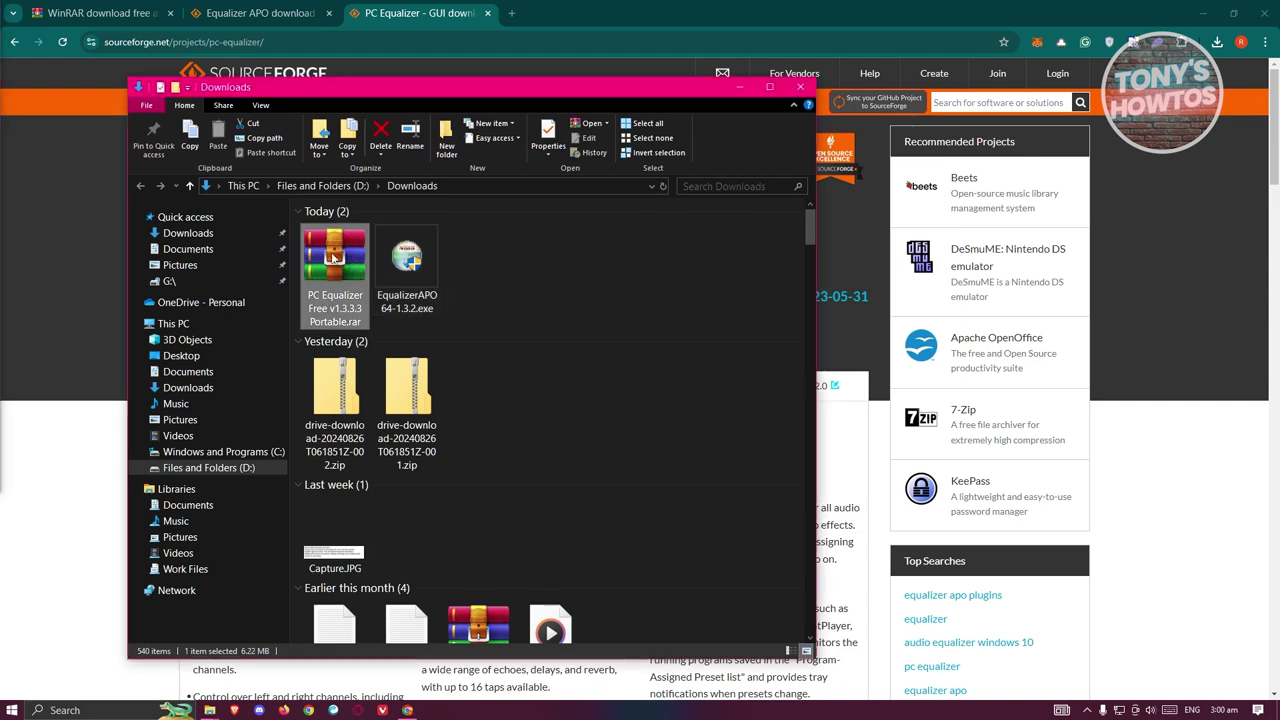
drag(409, 204, 461, 230)
click(481, 396)
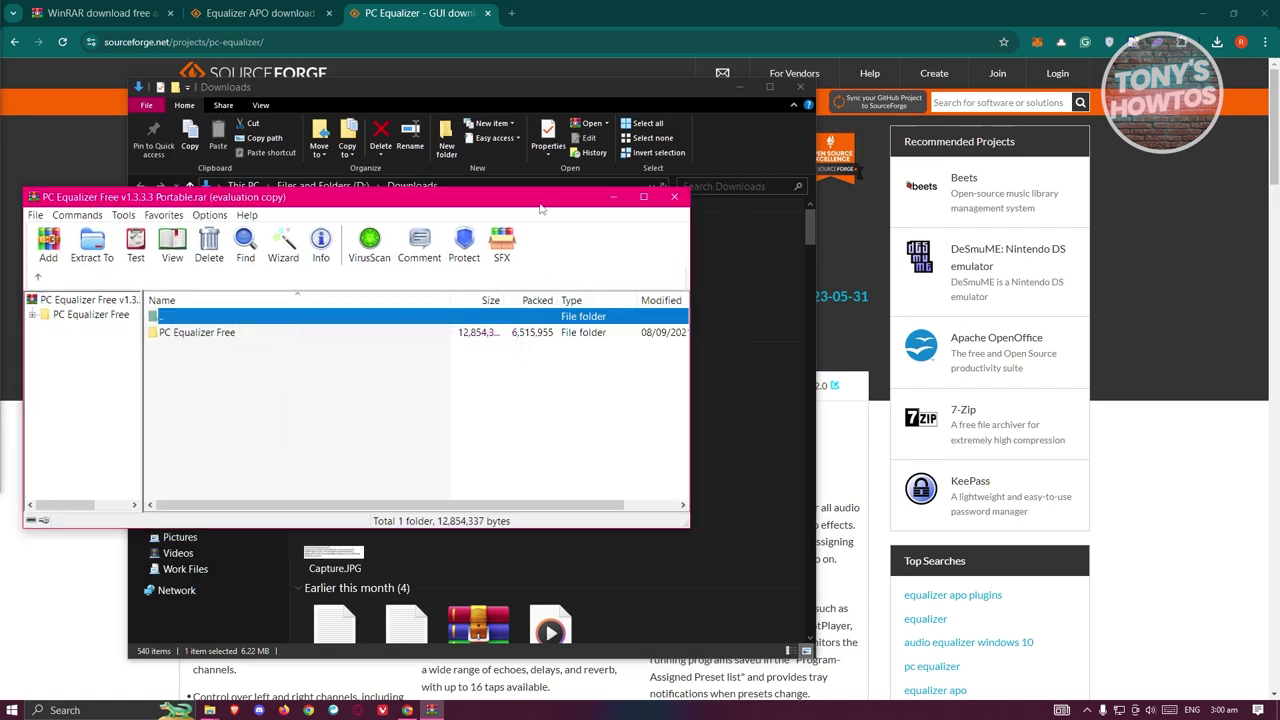
drag(264, 222, 492, 377)
drag(493, 523, 570, 320)
drag(556, 268, 532, 280)
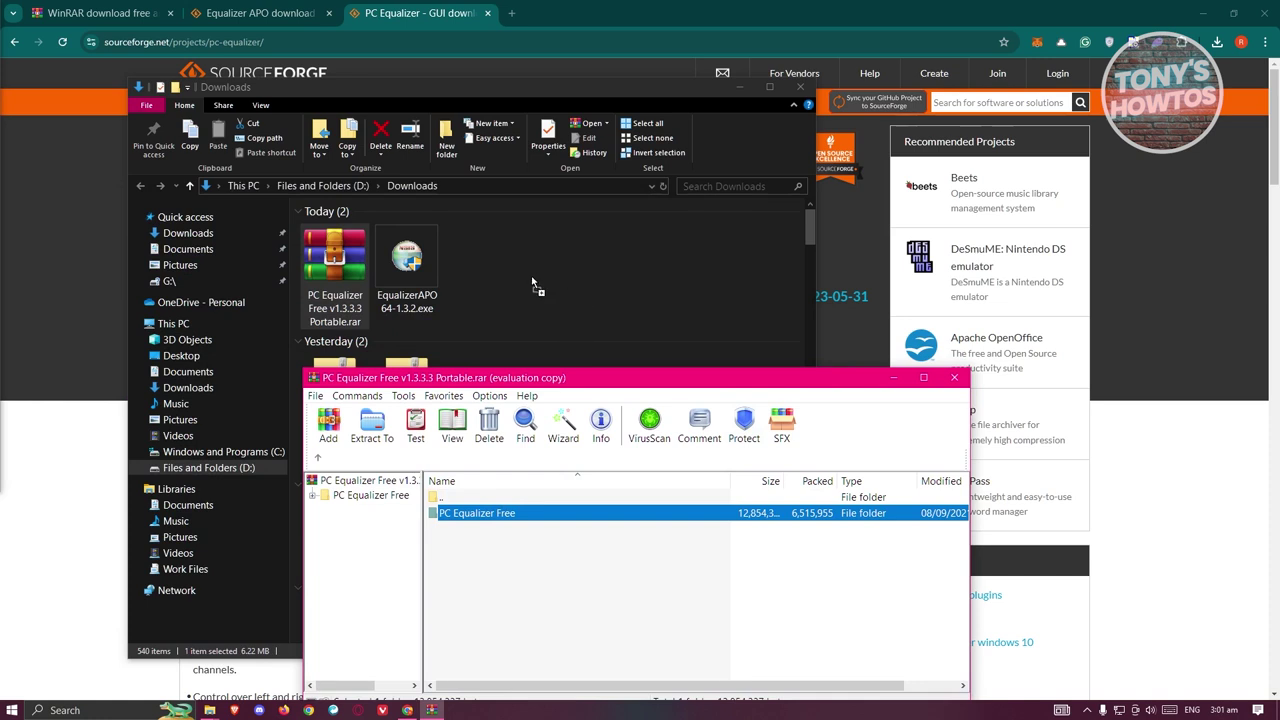
drag(532, 280, 533, 280)
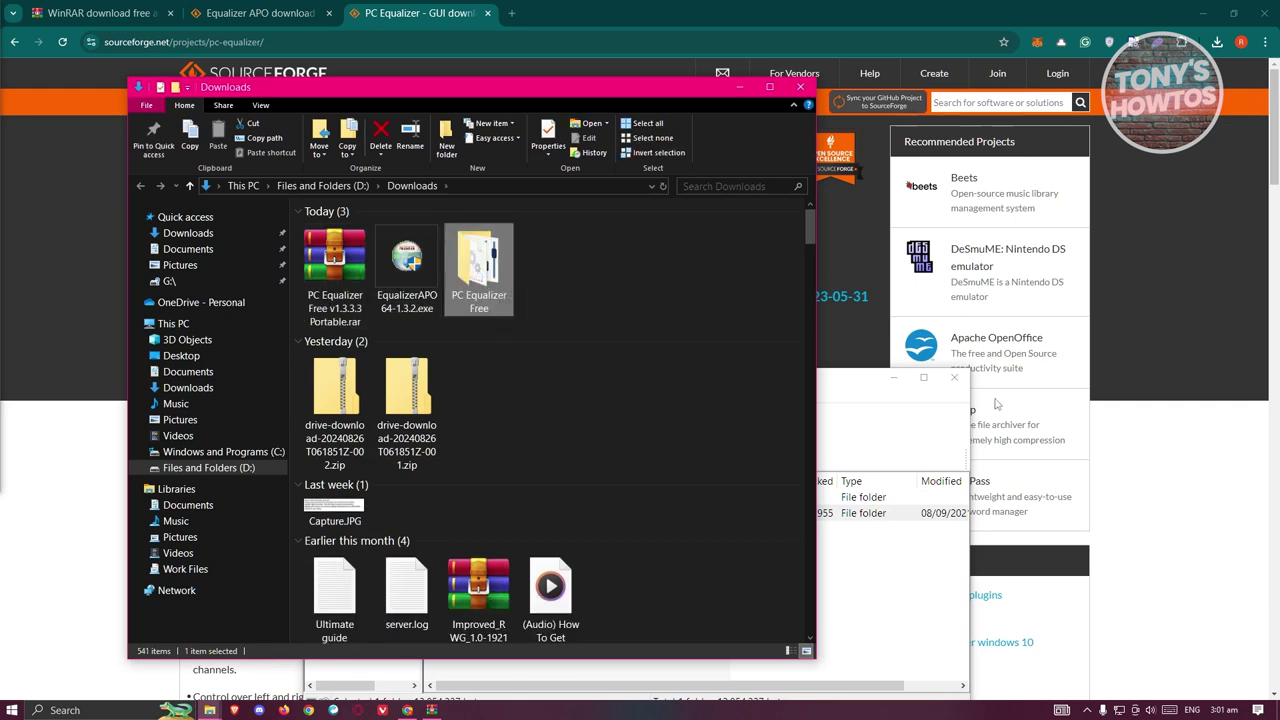
Step: Open the PC Equalizer Free folder and run PCEqualizer.exe
double_click(485, 267)
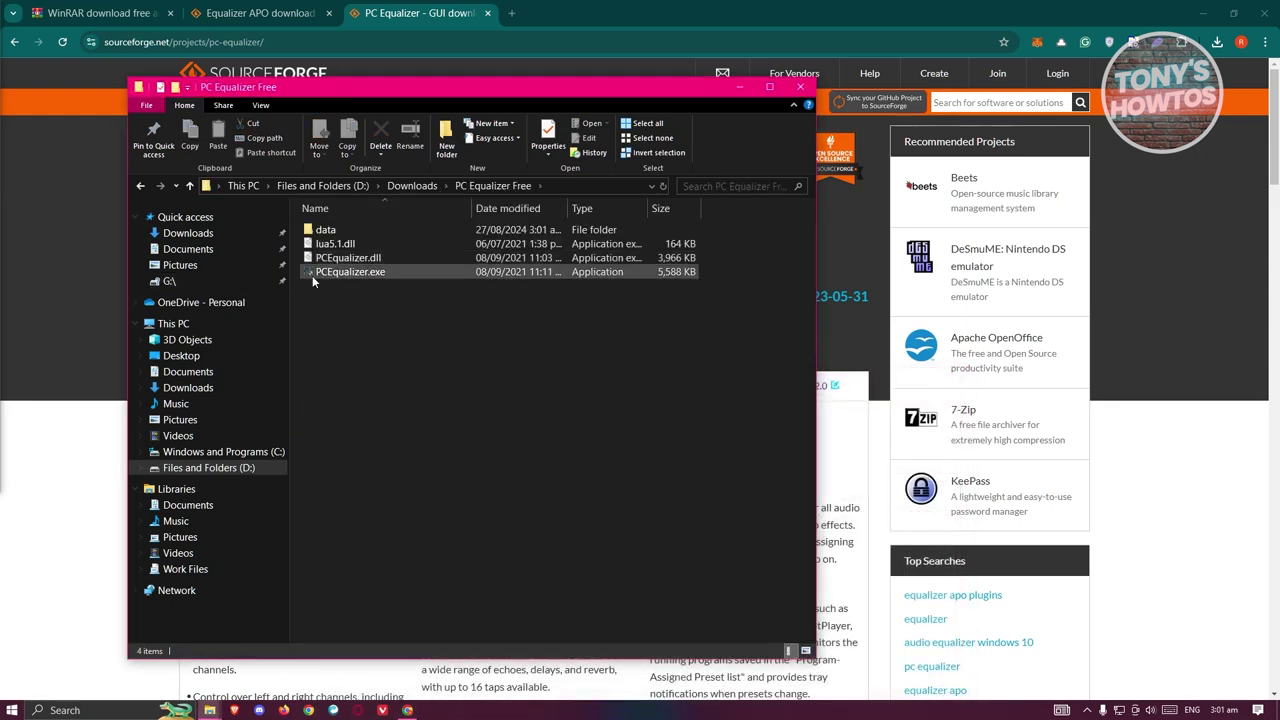
double_click(345, 272)
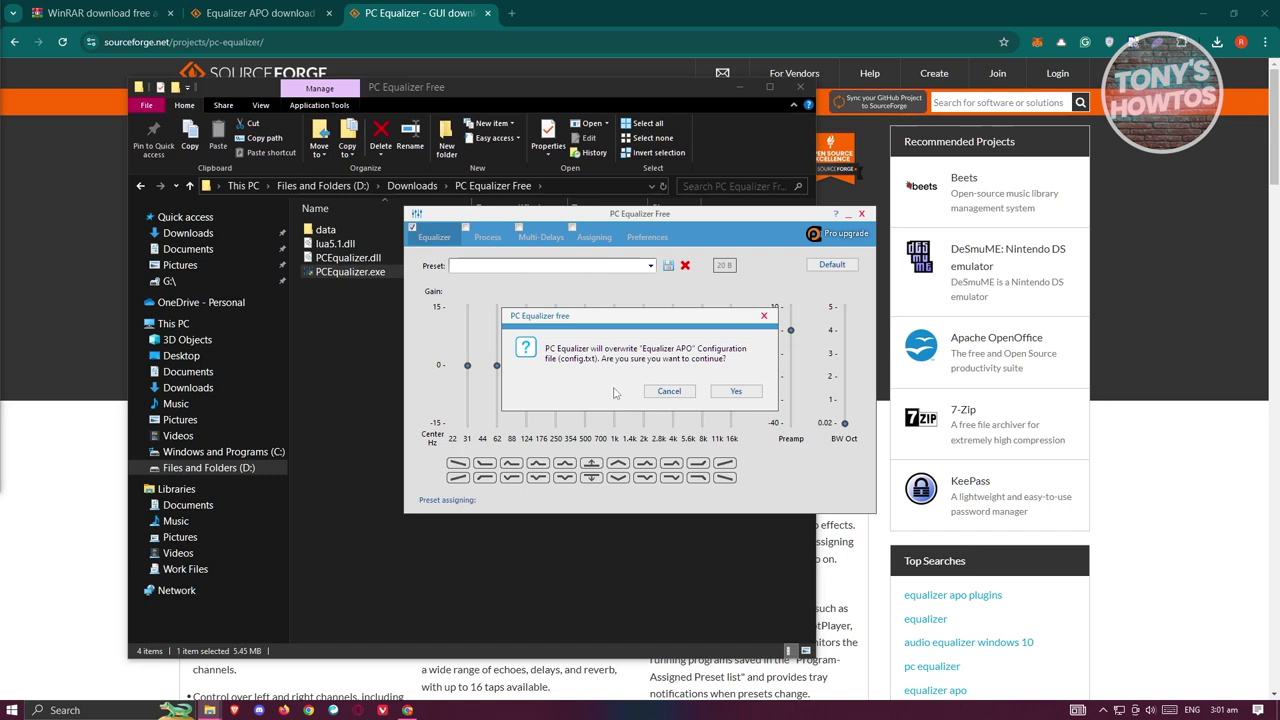
Step: Allow PC Equalizer to overwrite config.txt, then browse the presets while keeping [build] Default
click(735, 393)
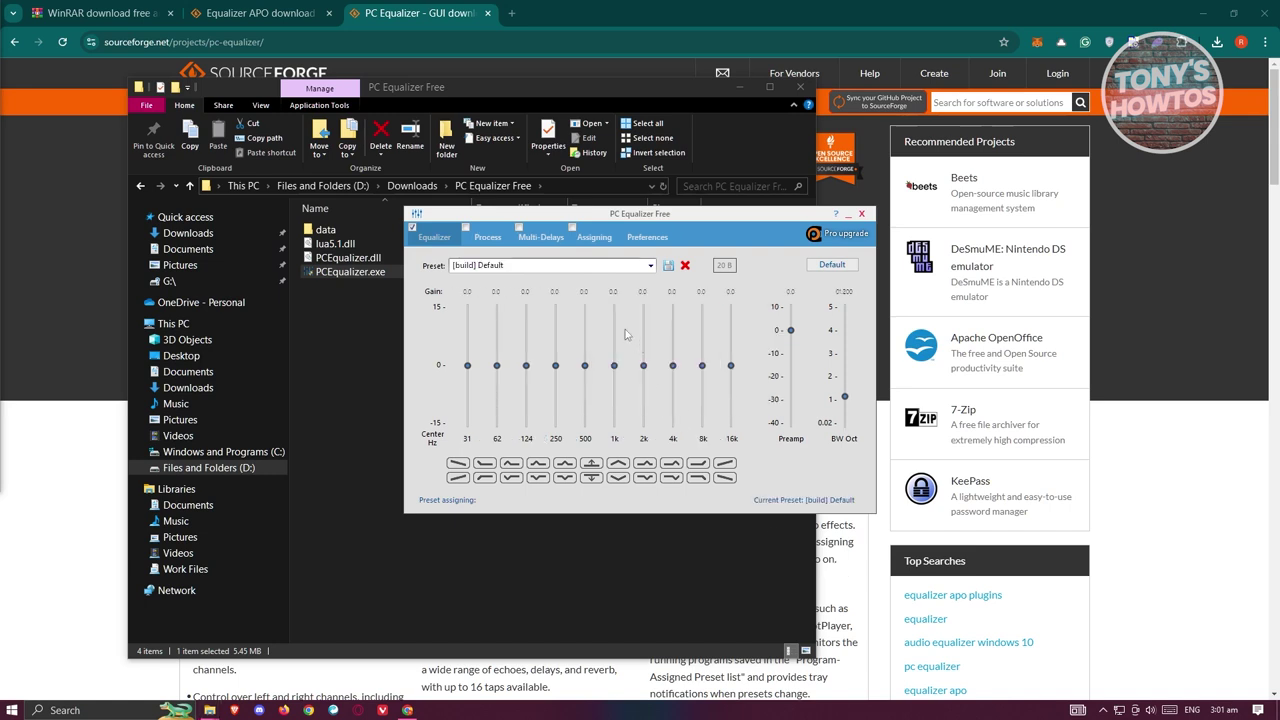
click(650, 265)
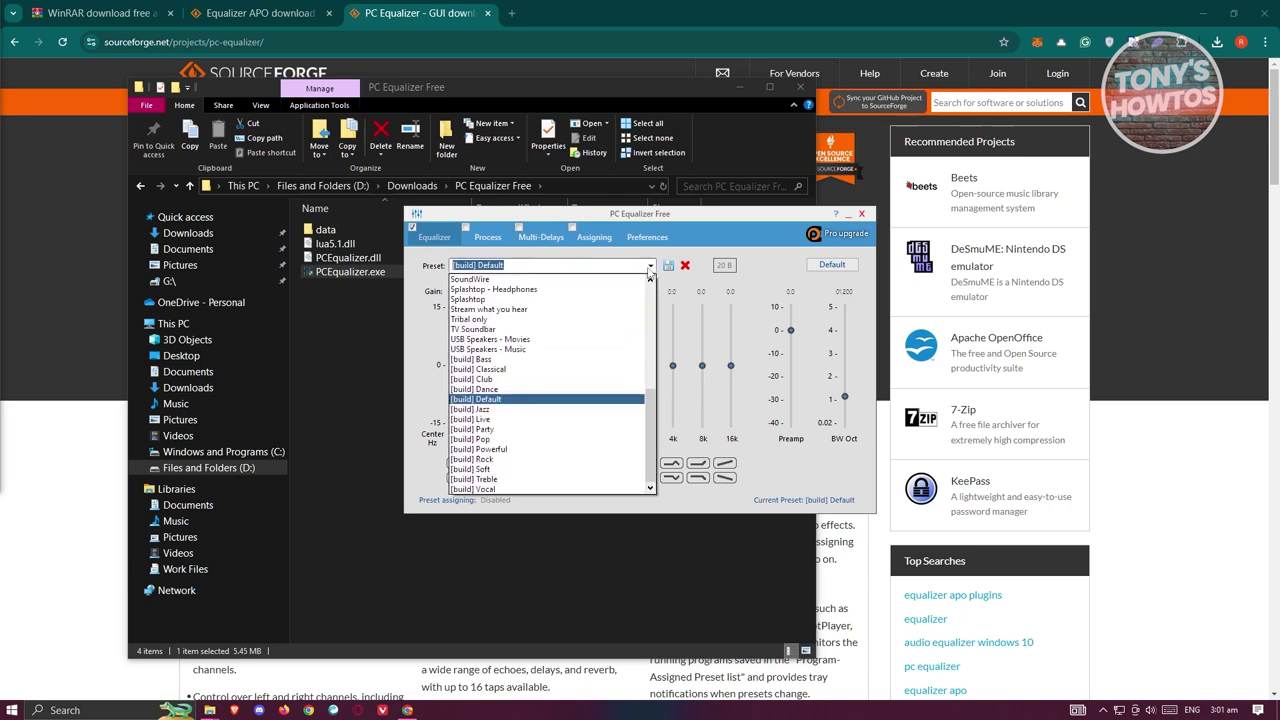
click(650, 268)
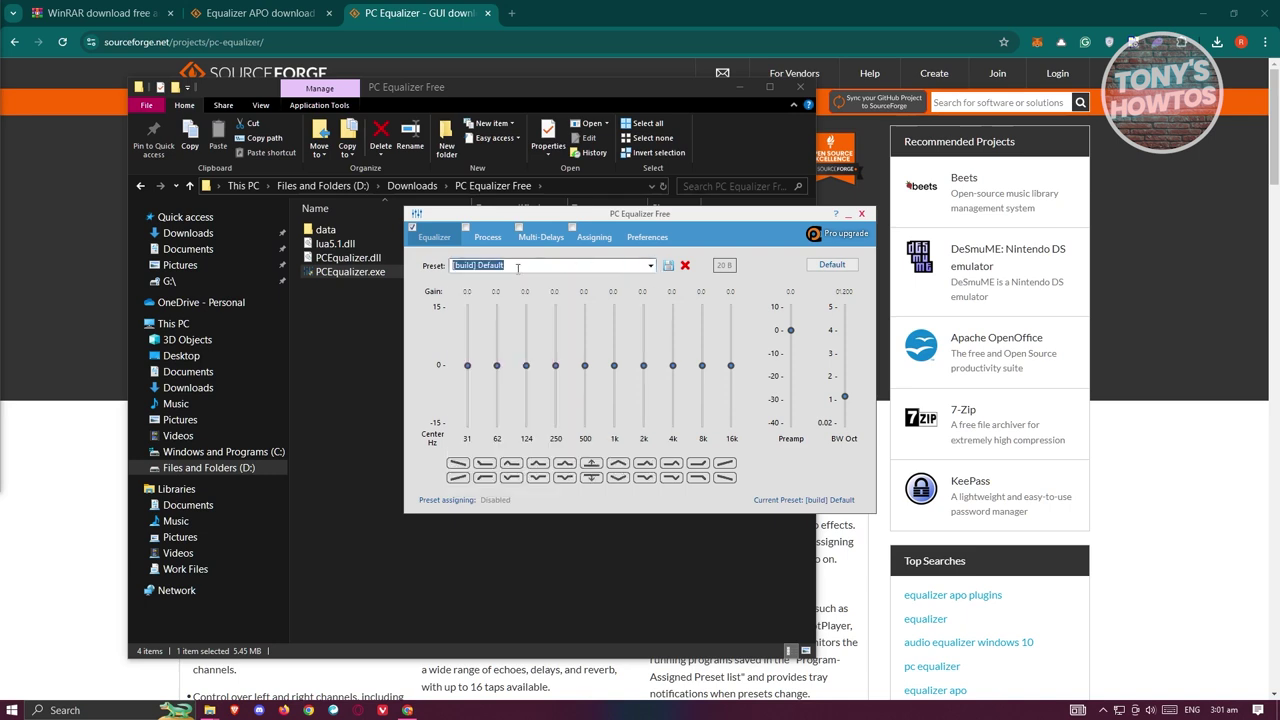